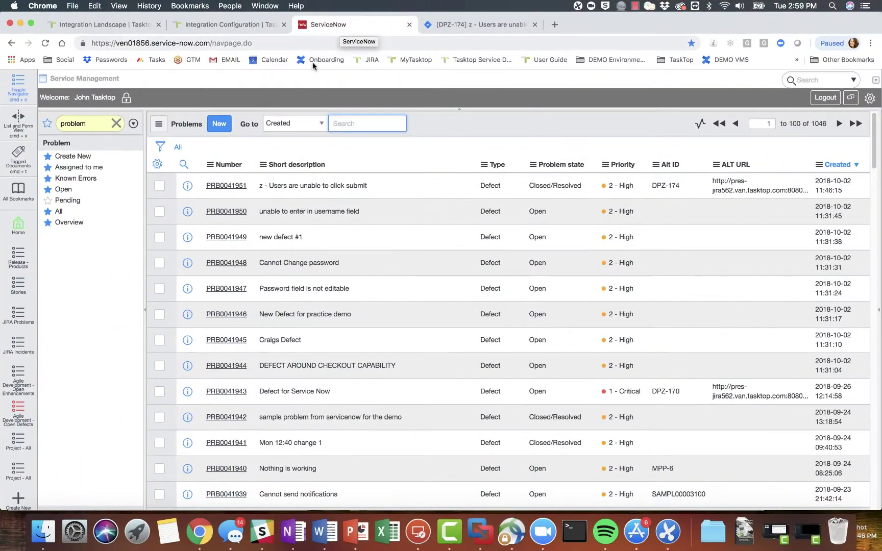
Draft a new Defect problem titled 'z - Users are unable to login' and describe the failed login
click(226, 125)
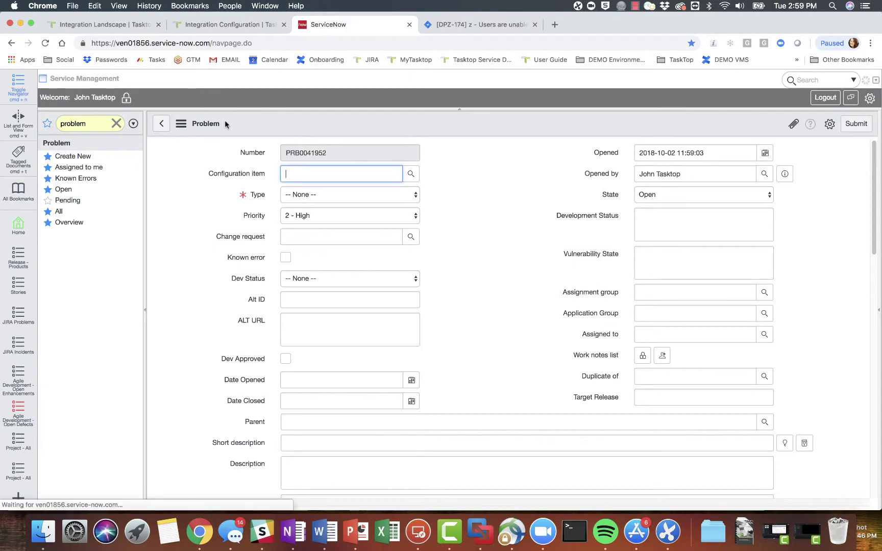
click(318, 194)
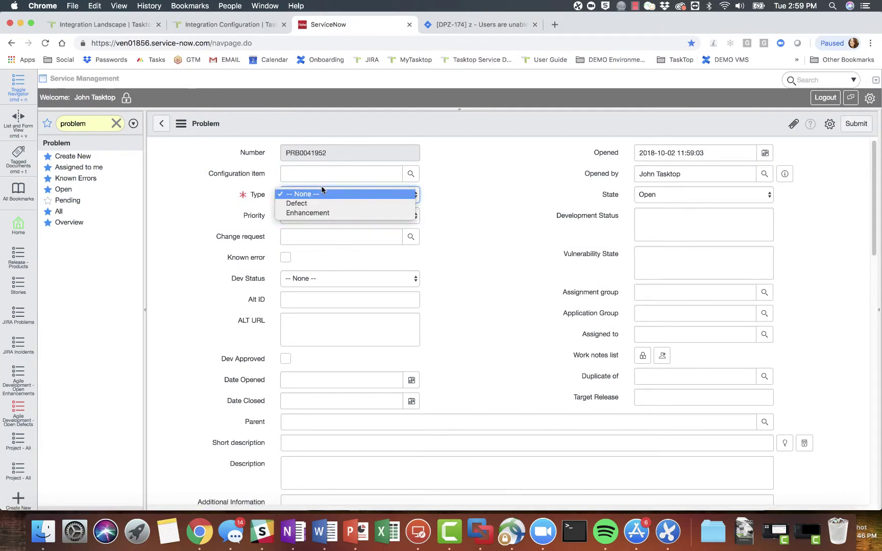
click(303, 205)
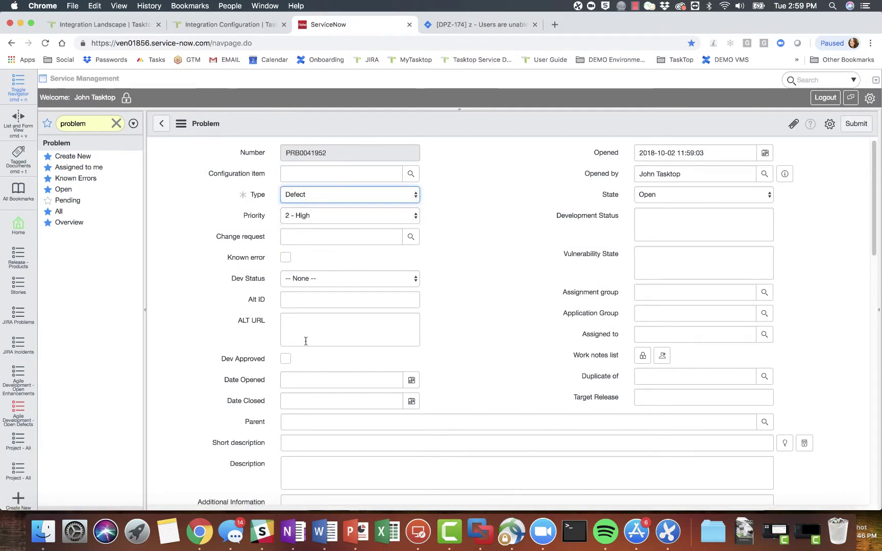
click(302, 440)
text(z - )
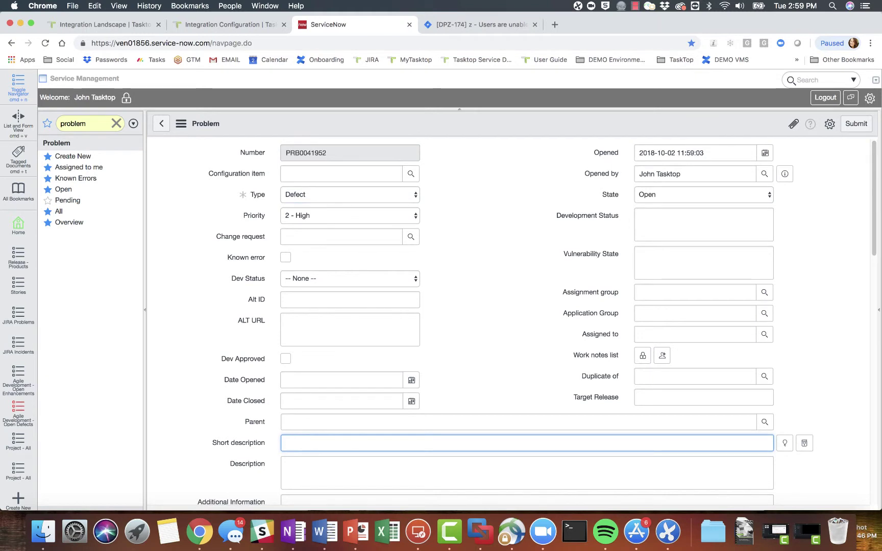
text(Users are)
text( unable to login)
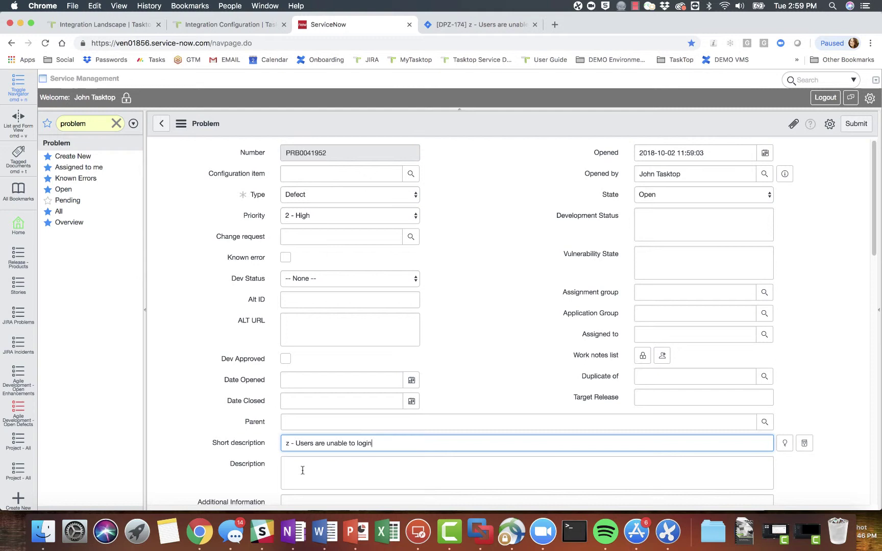
click(301, 470)
text(when us)
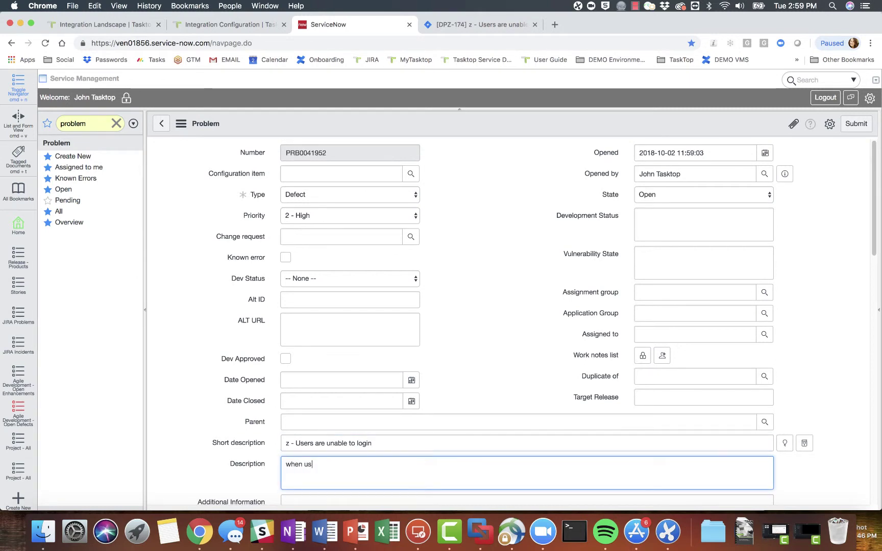
text(er submit their username and passw)
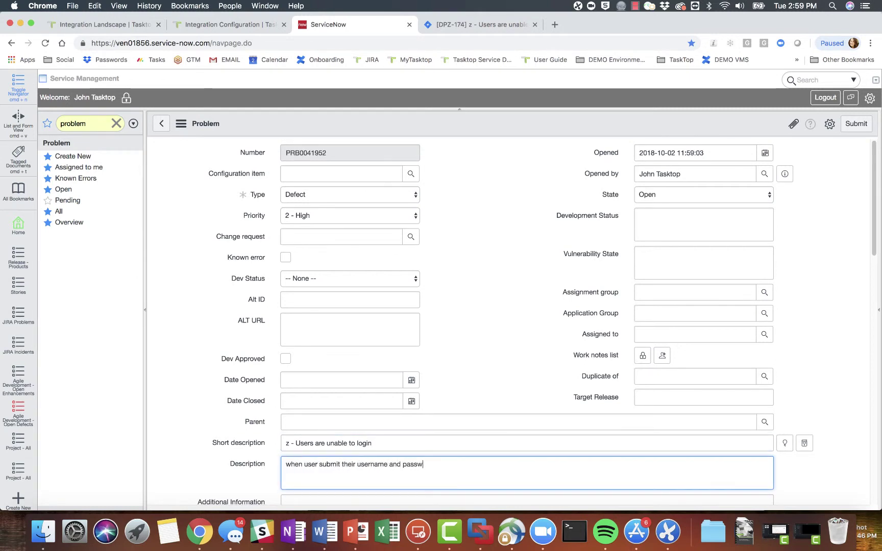
text(ord they are unable to submit)
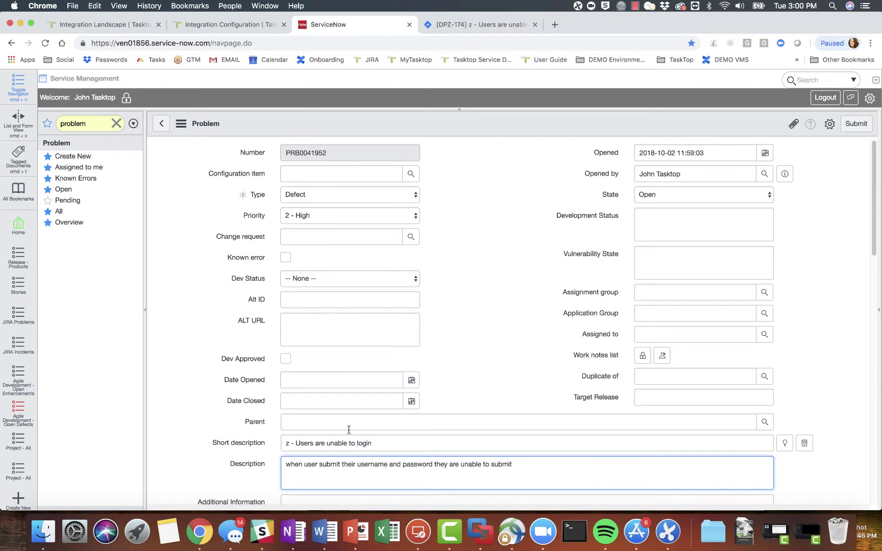
Submit PRB0041952 and refresh the problem list to show its Jira link DPZ-175
click(855, 125)
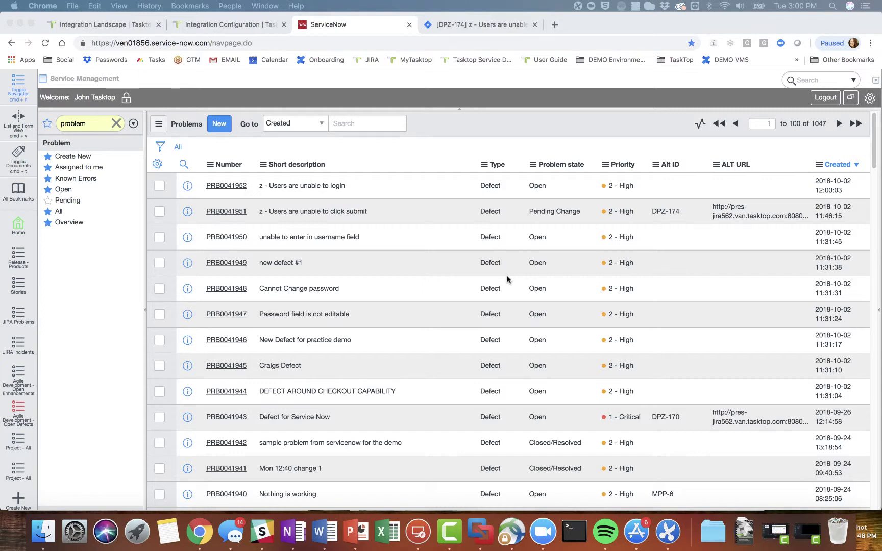
right_click(463, 126)
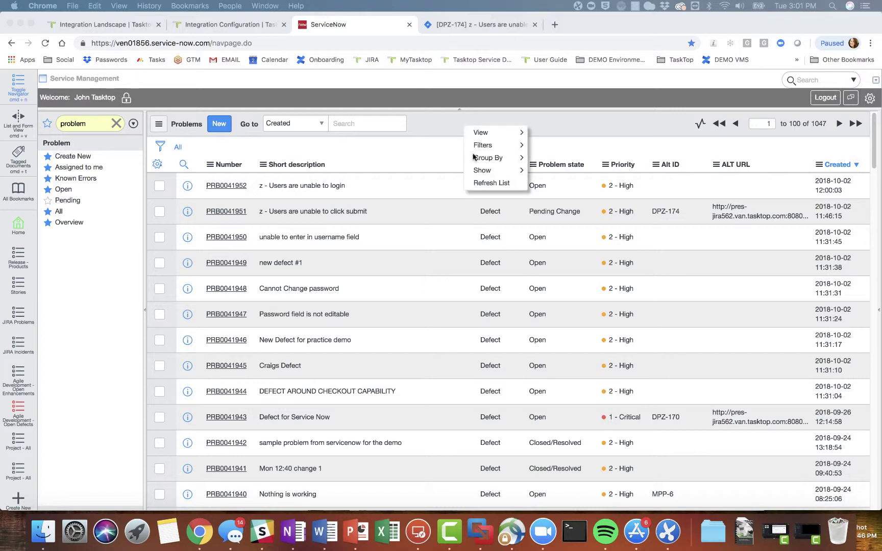
click(491, 183)
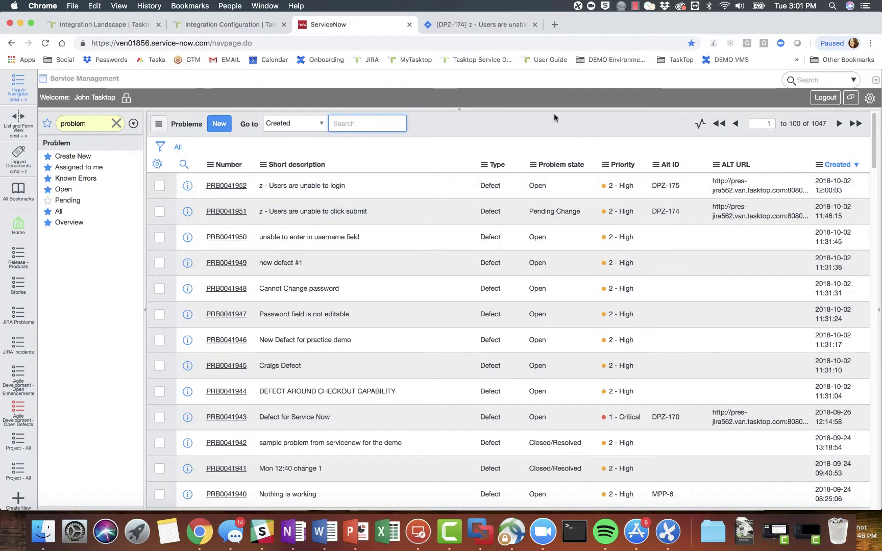
Reload Jira, open bug DPZ-175 and highlight the PRB0041952 number in its title
click(476, 23)
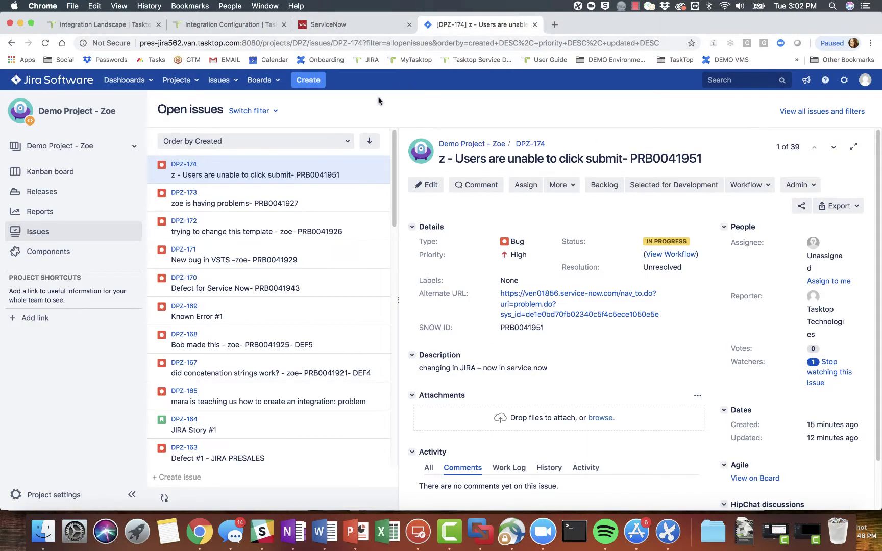
click(45, 43)
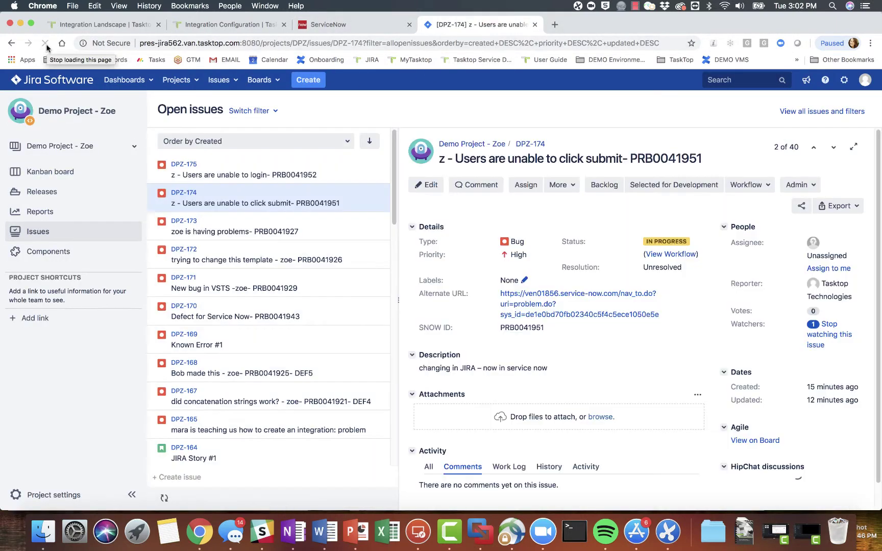
click(325, 171)
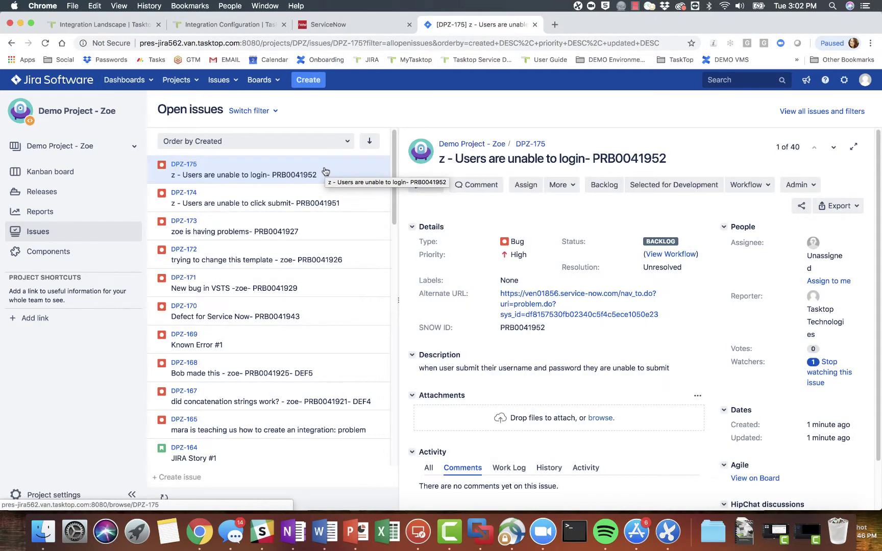
drag(593, 158, 694, 161)
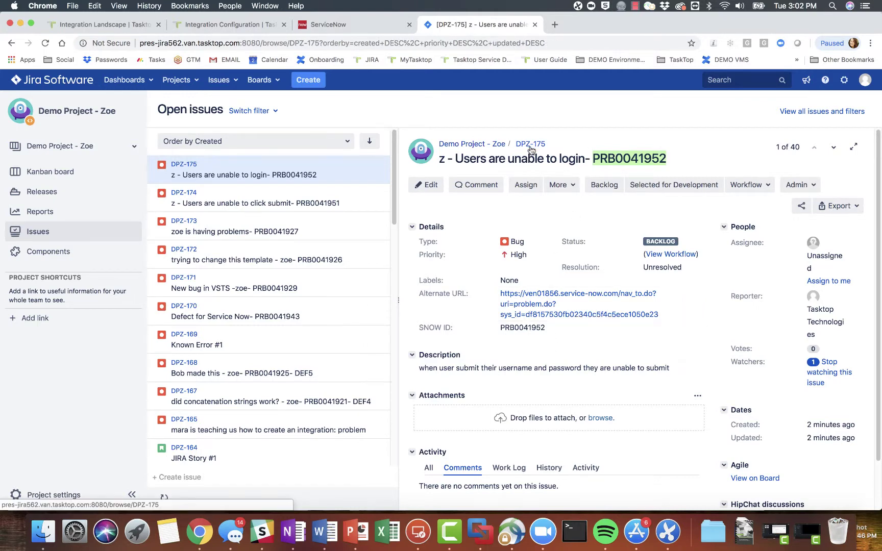
Append 'this is a new part of my description' to DPZ-175 and move it to In Progress
click(427, 288)
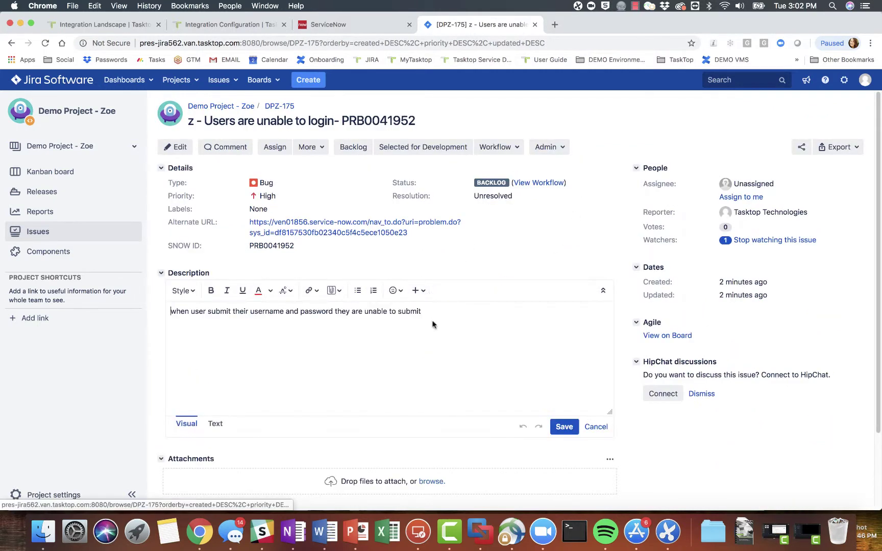
click(434, 313)
text(- this is a)
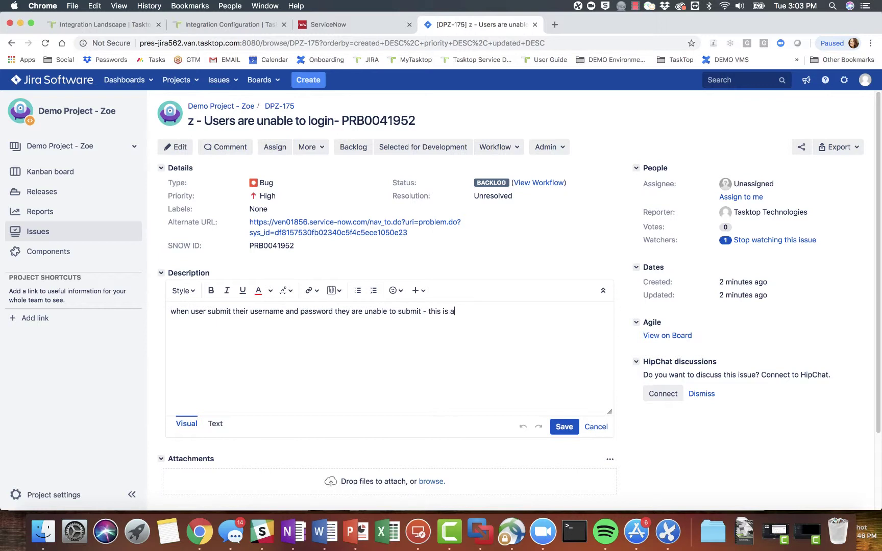
text( new part of my desci)
text(ription)
click(487, 256)
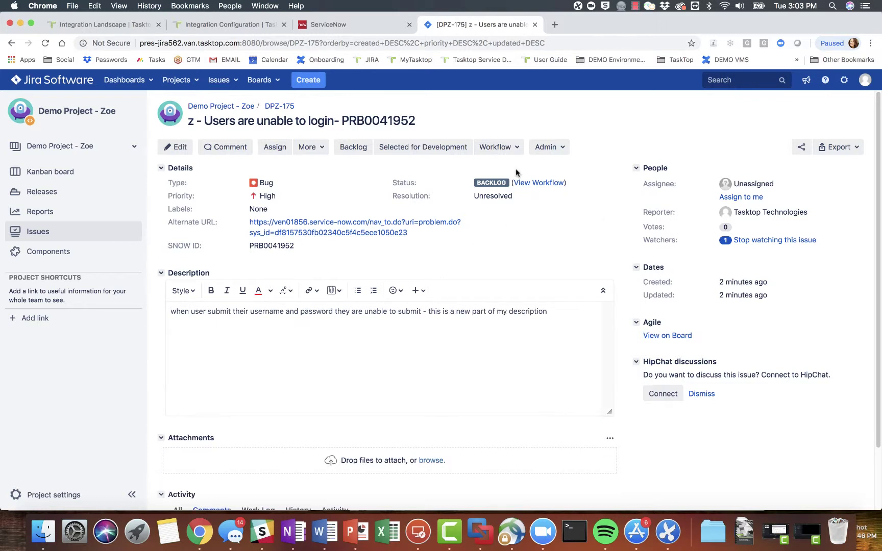
click(518, 147)
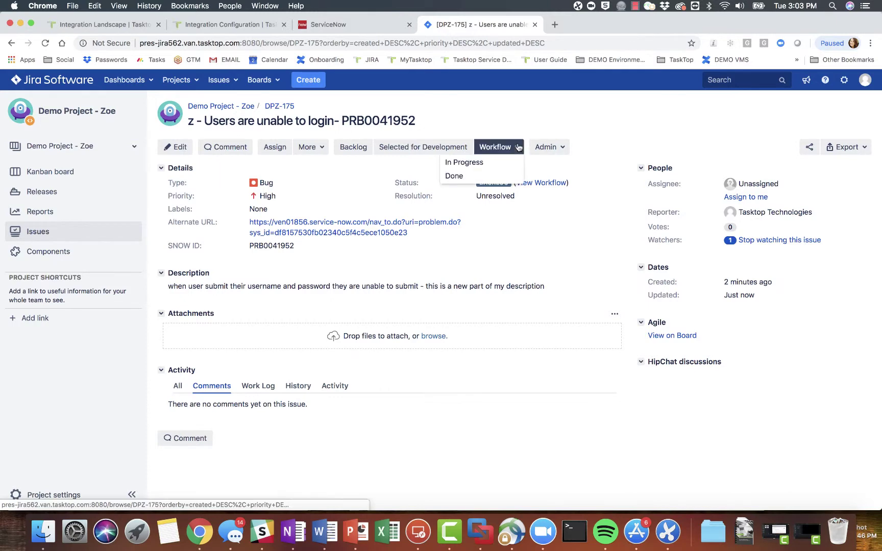
click(505, 163)
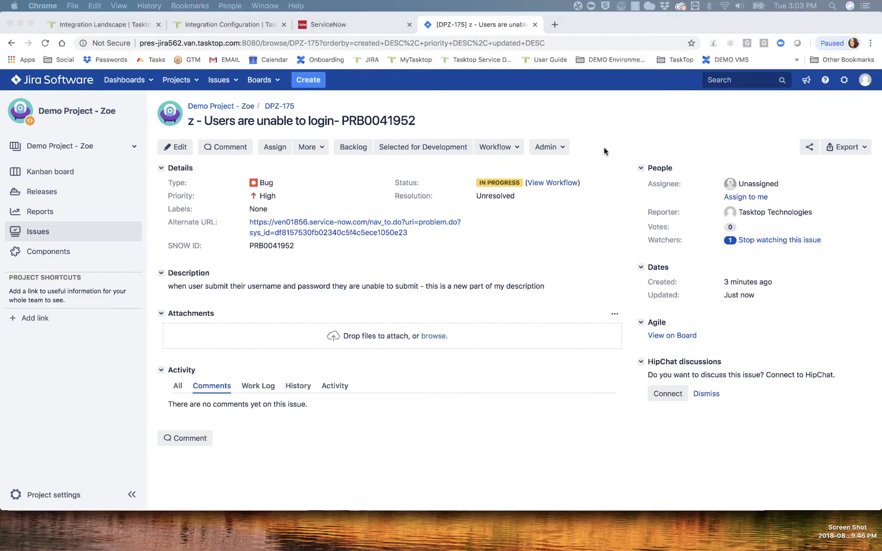
Refresh the ServiceNow problem list and open PRB0041952, now showing Pending Change
click(345, 25)
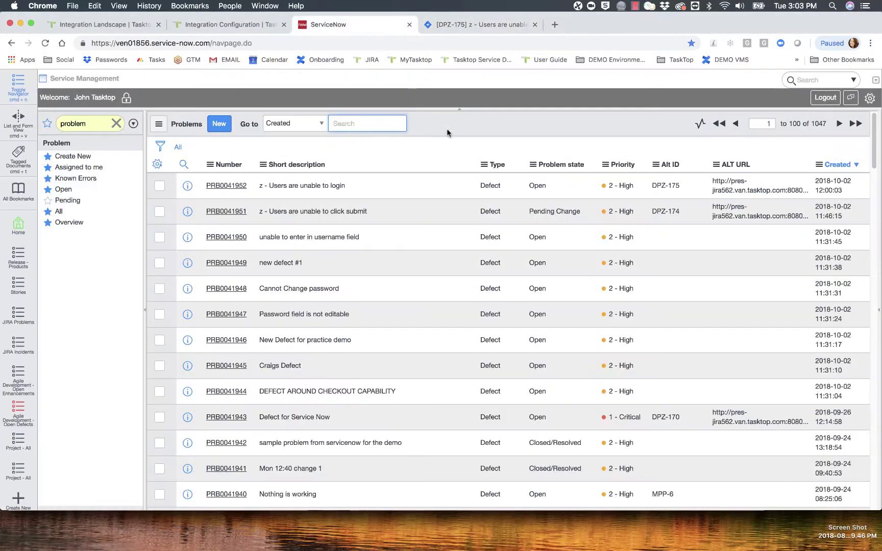
right_click(477, 131)
click(499, 186)
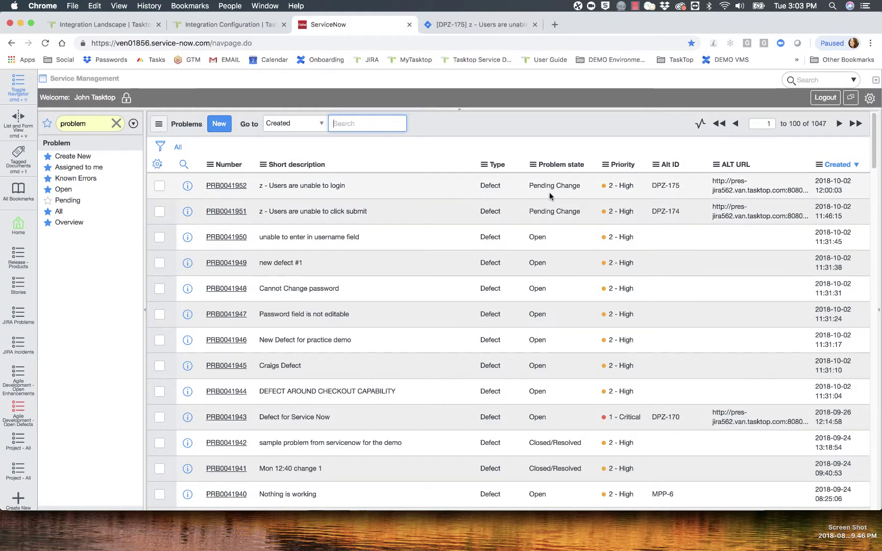
click(231, 188)
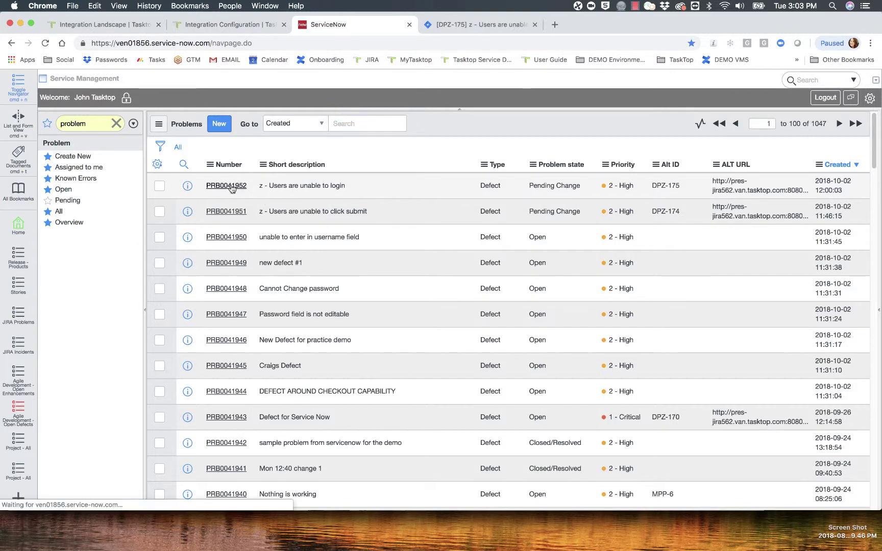
scroll(464, 342, down, 3)
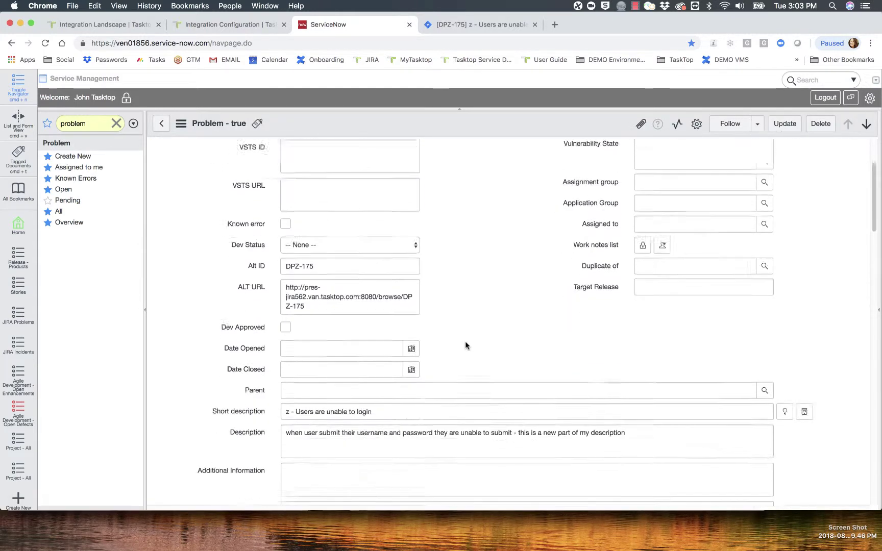
scroll(475, 342, down, 3)
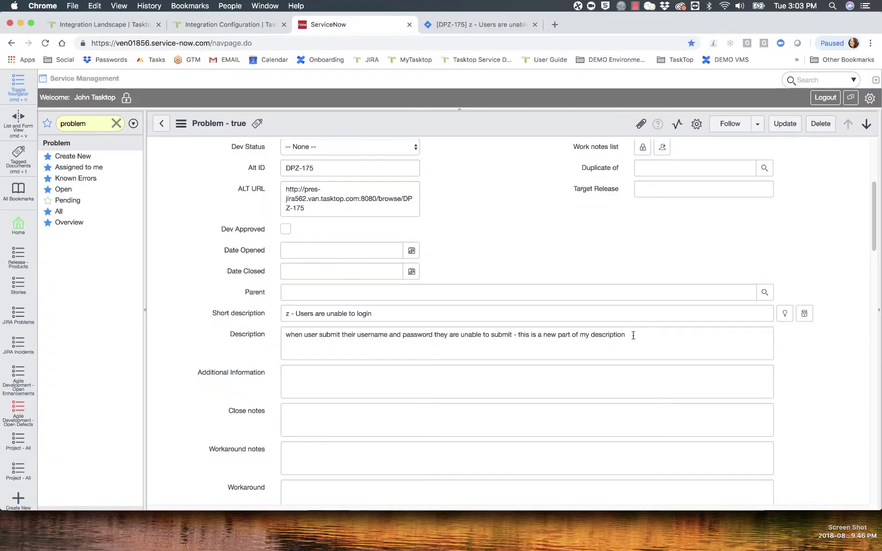